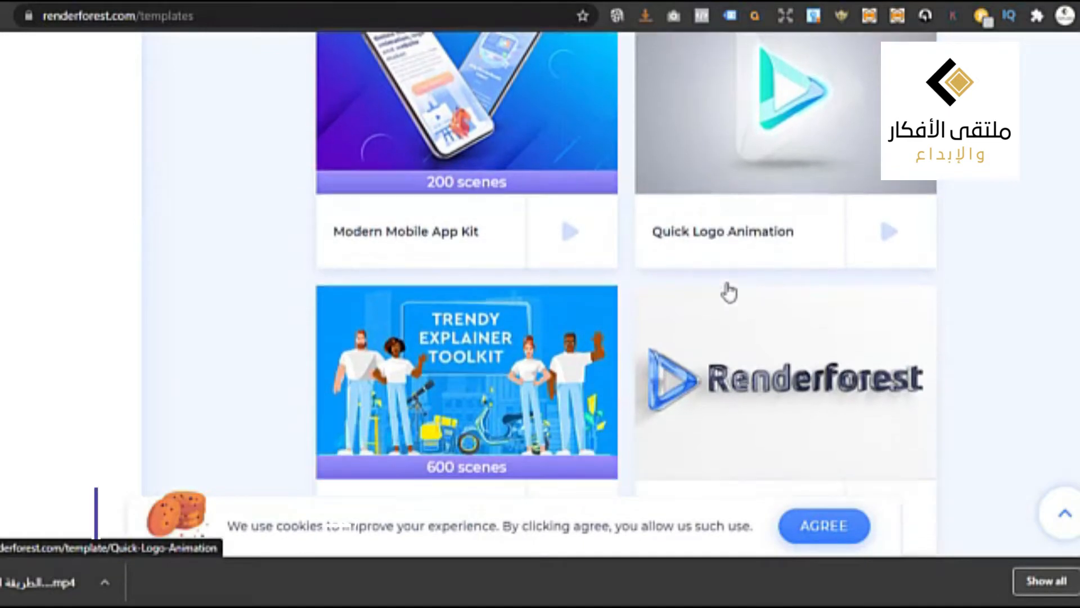
# Browse the video templates on pages 1 and 2 of the gallery for a suitable design.
pyautogui.scroll(-10, 730, 292)
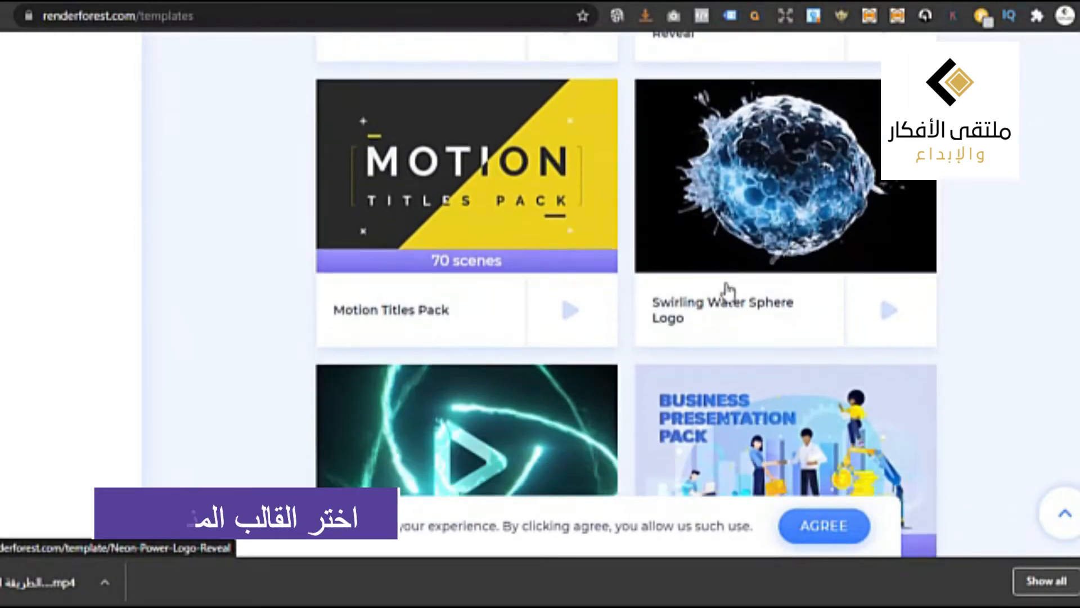
pyautogui.scroll(-2, 729, 292)
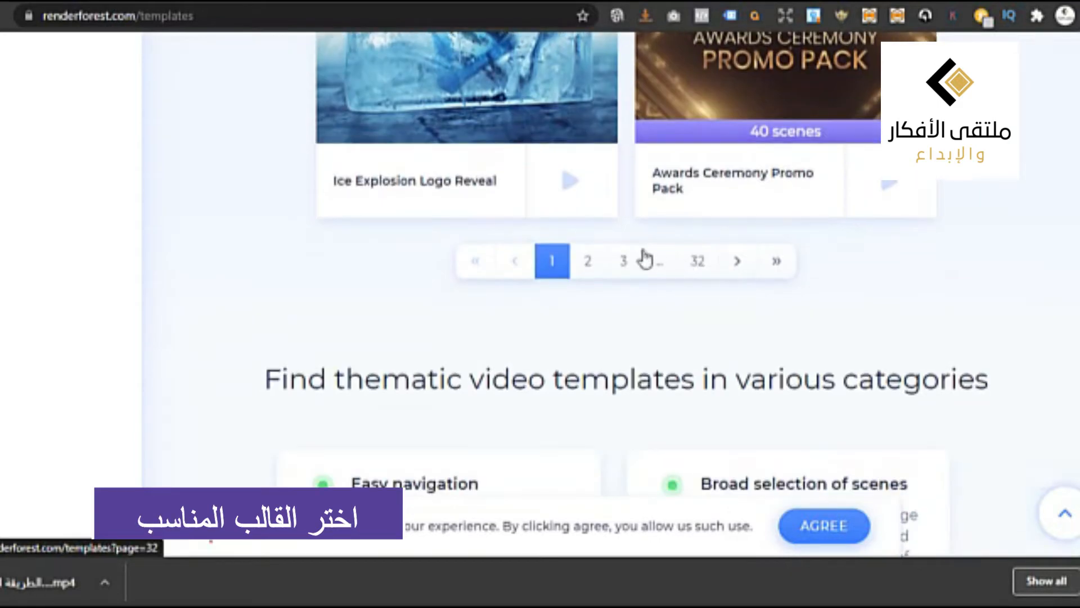
pyautogui.click(581, 265)
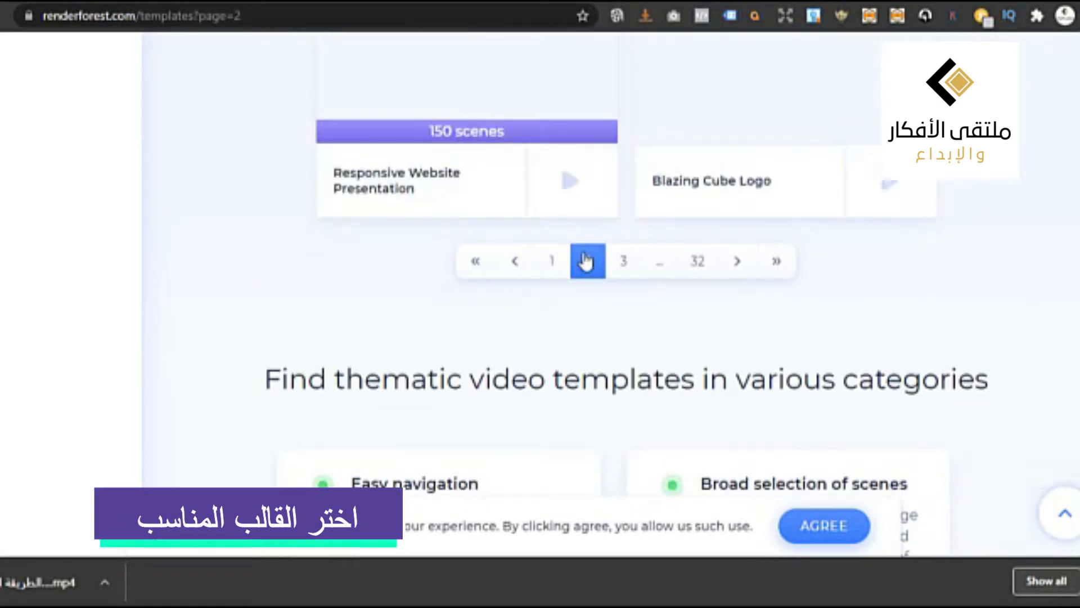
pyautogui.scroll(5, 877, 312)
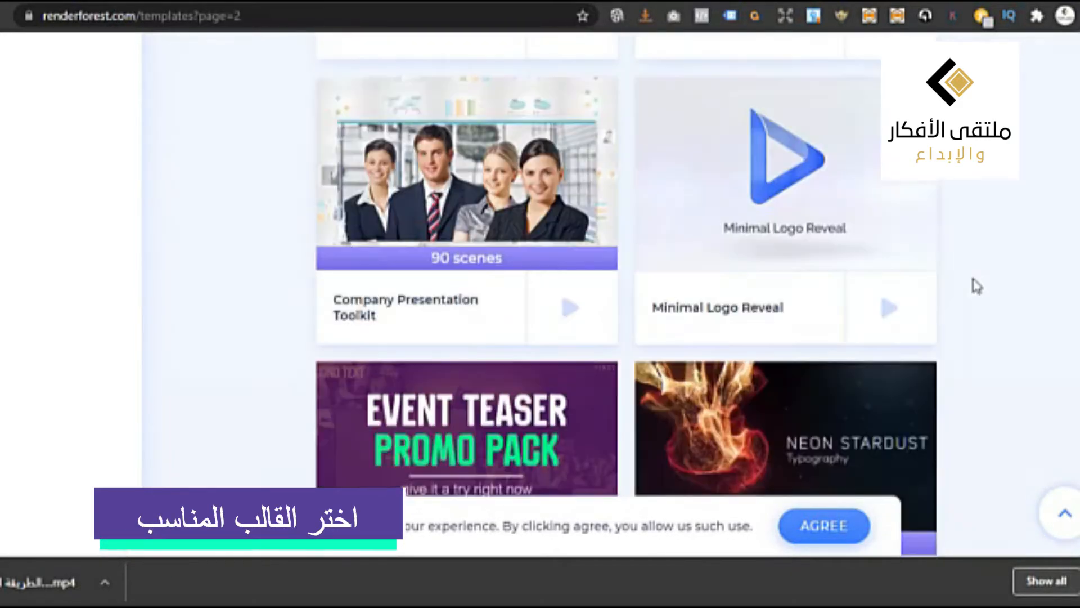
pyautogui.scroll(6, 977, 284)
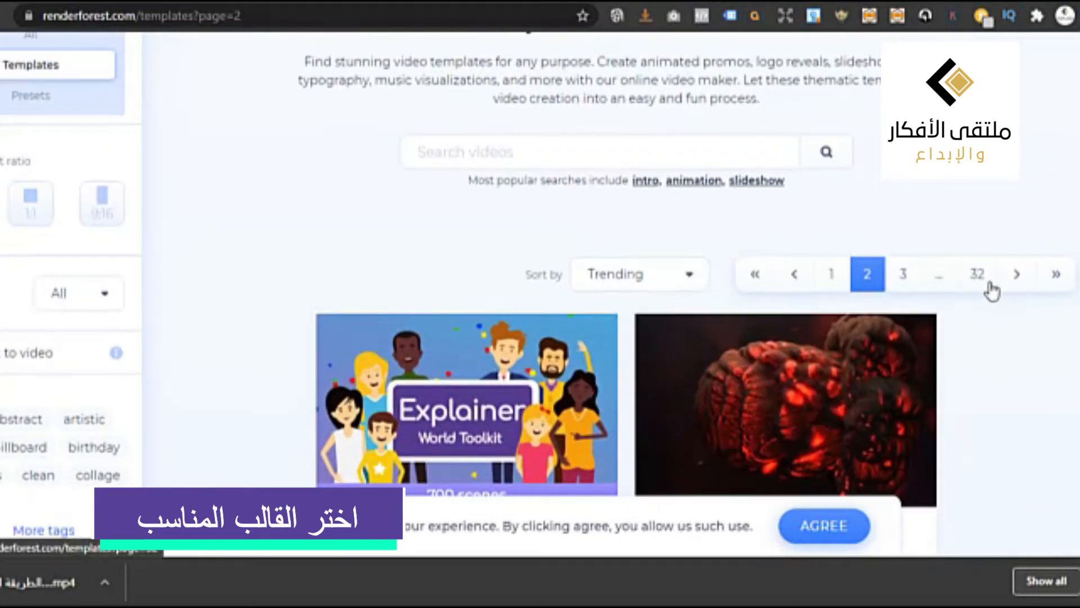
pyautogui.scroll(-4, 990, 298)
pyautogui.scroll(-5, 992, 303)
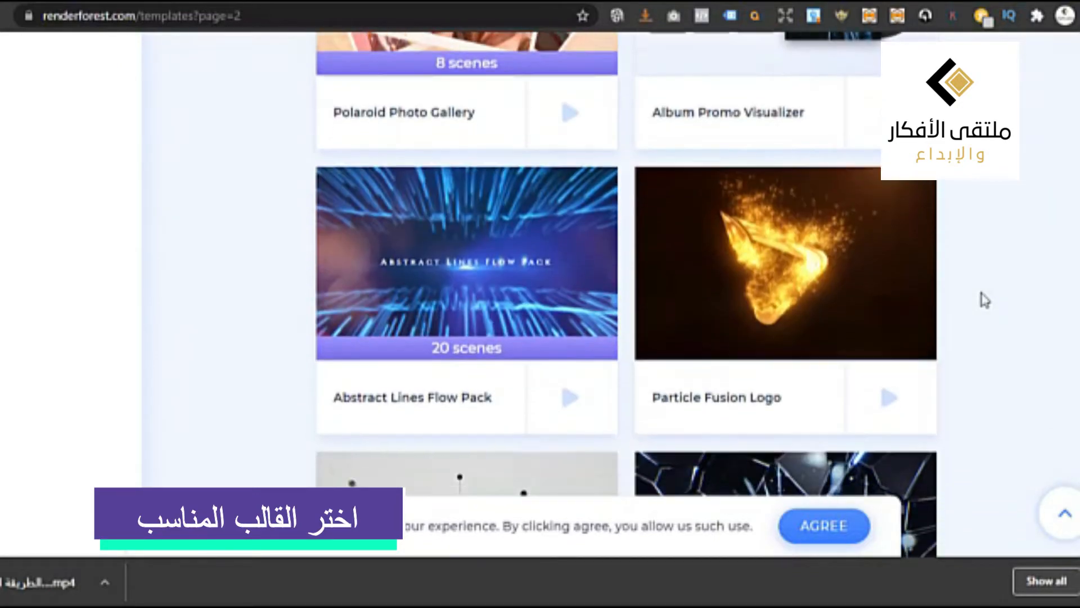
pyautogui.scroll(-4, 982, 301)
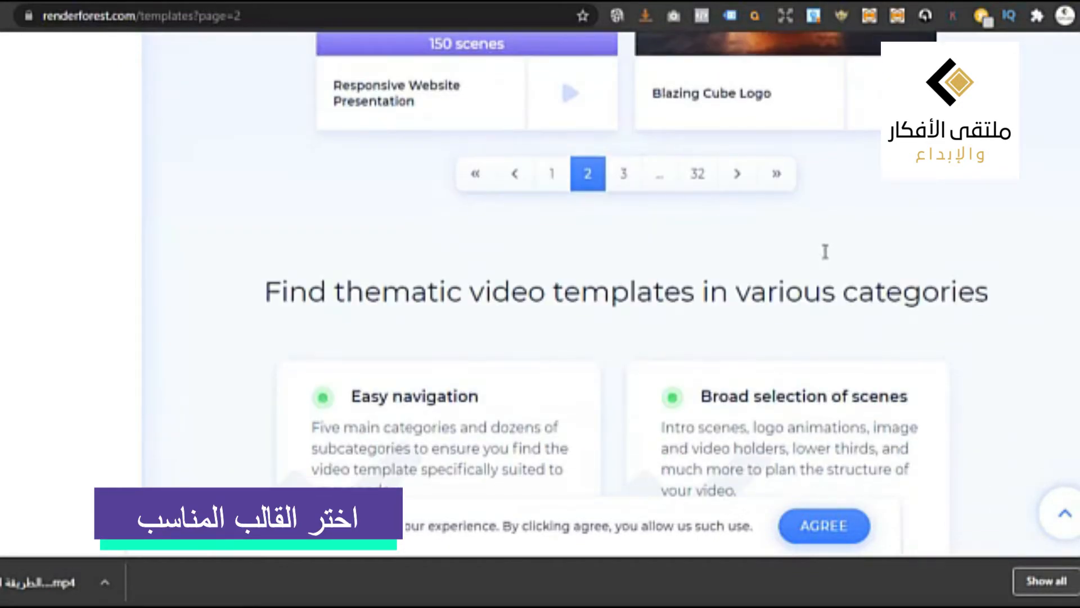
# Continue browsing the video templates on pages 3 and 4 for a logo animation.
pyautogui.click(627, 181)
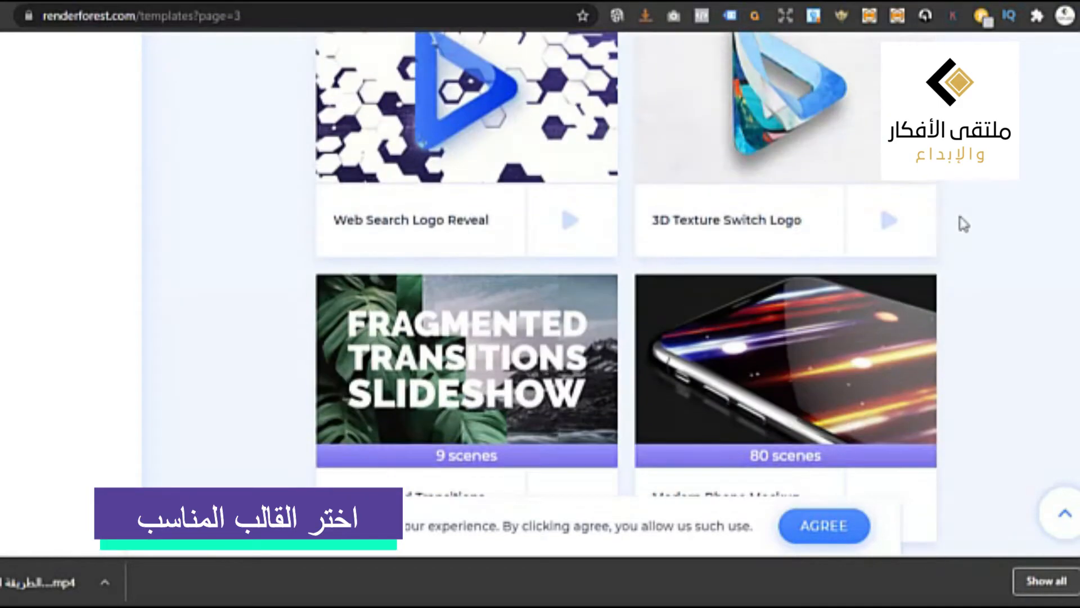
pyautogui.scroll(7, 964, 224)
pyautogui.scroll(-6, 964, 224)
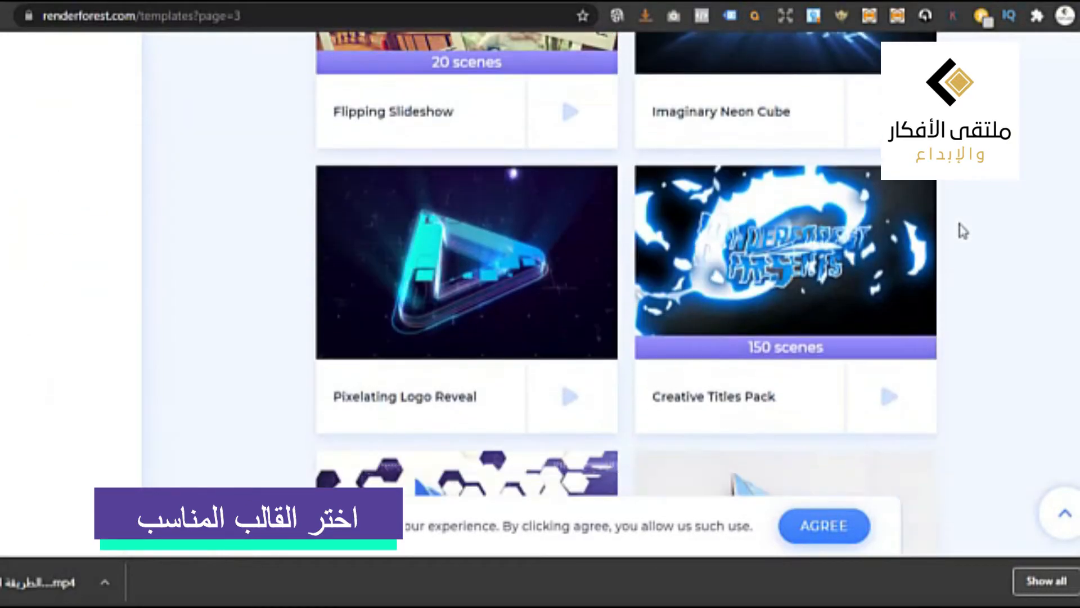
pyautogui.scroll(-10, 963, 231)
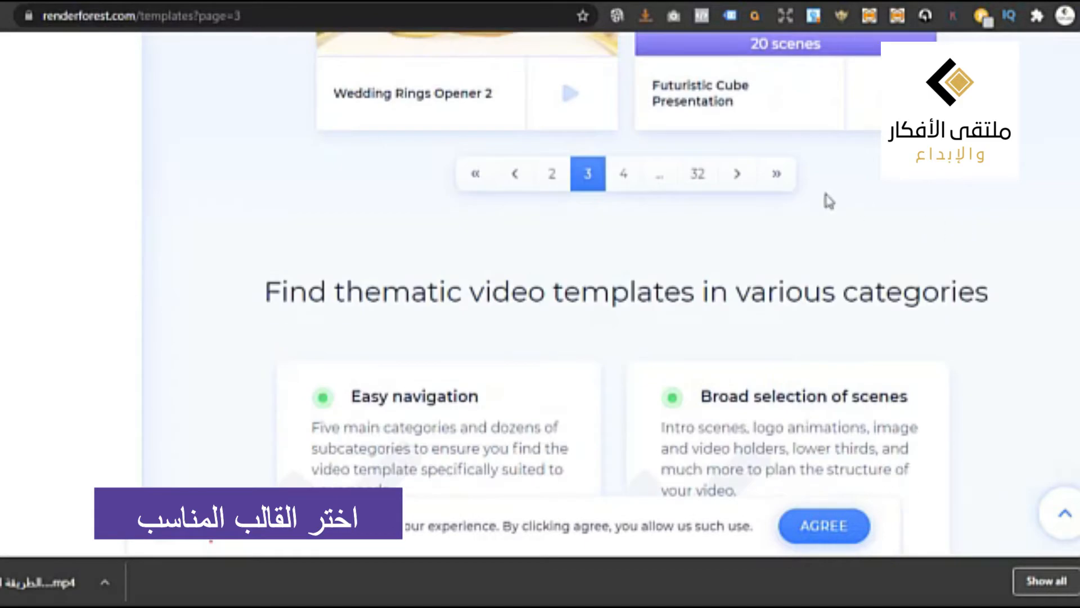
pyautogui.click(623, 173)
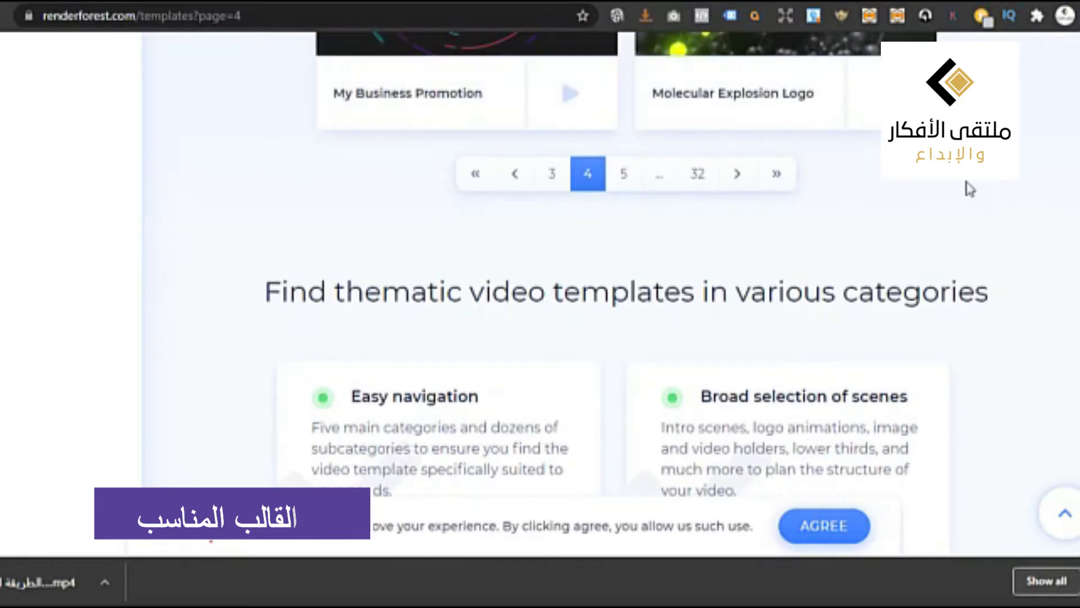
pyautogui.scroll(20, 970, 190)
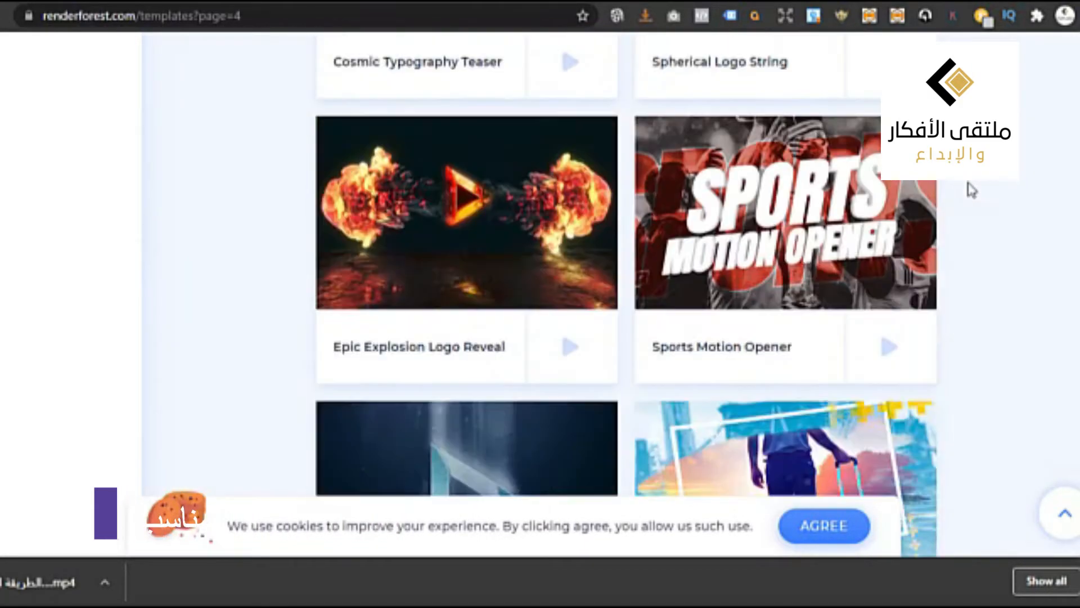
pyautogui.scroll(8, 972, 190)
pyautogui.scroll(-18, 972, 190)
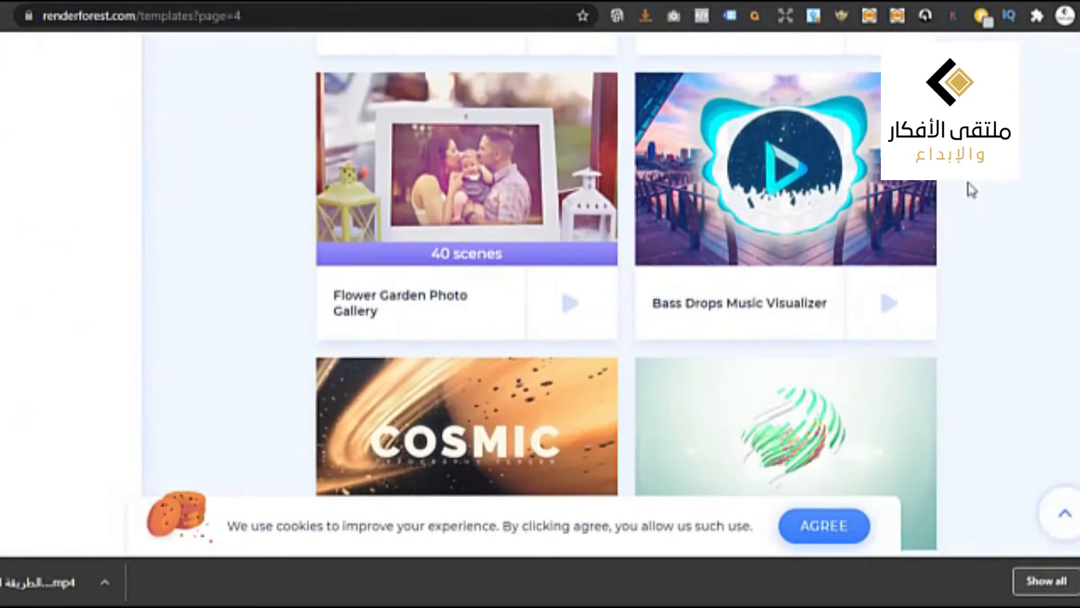
pyautogui.scroll(-20, 972, 190)
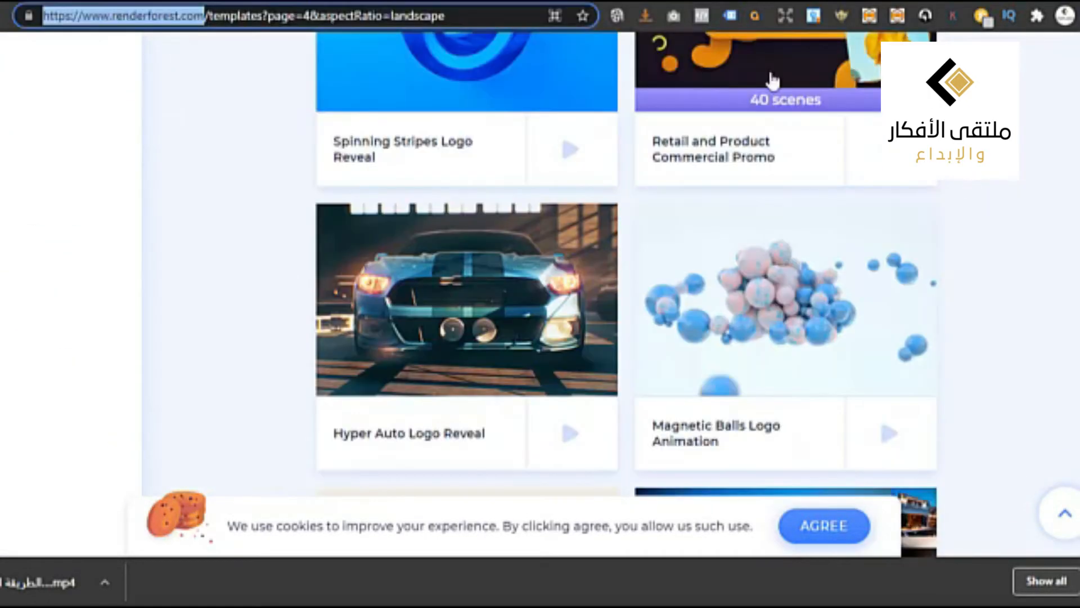
# Open the Magnetic Balls Logo Animation template, review its details and start creating a video from it.
pyautogui.click(734, 300)
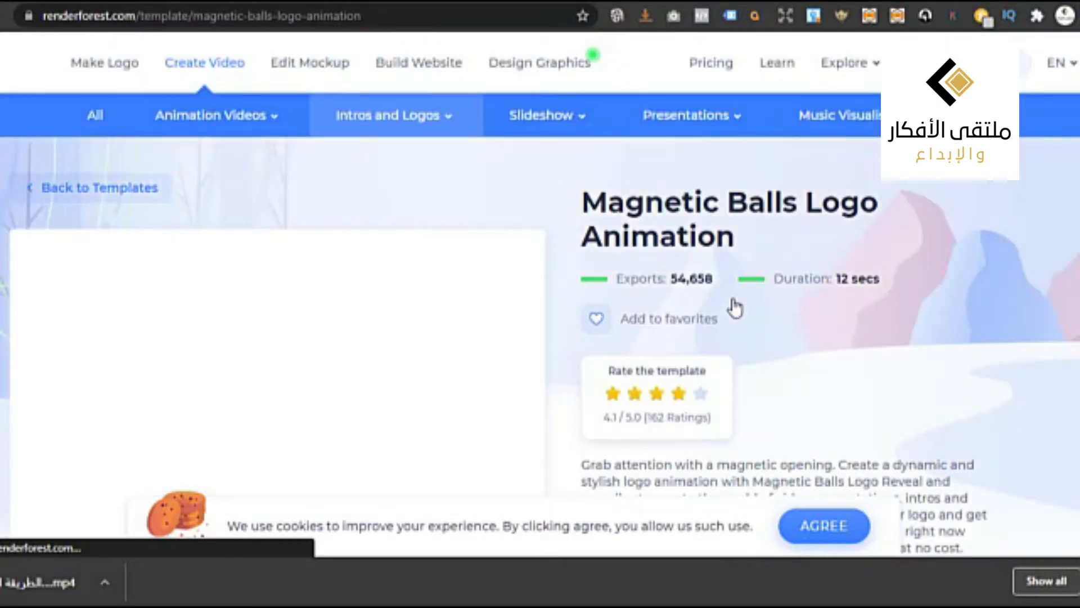
pyautogui.scroll(-3, 737, 305)
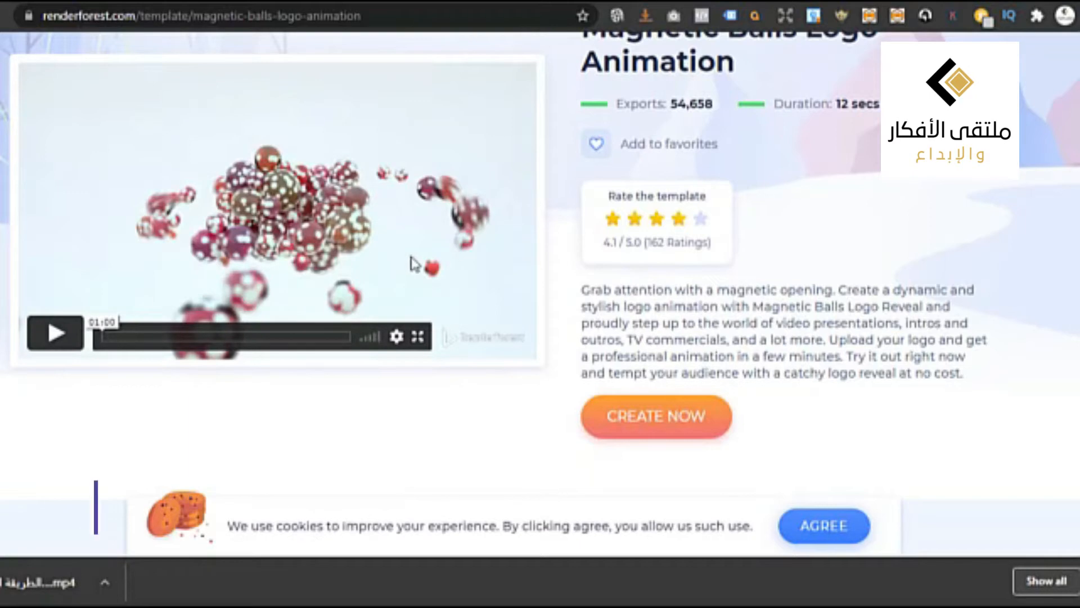
pyautogui.scroll(-3, 414, 261)
pyautogui.scroll(3, 585, 287)
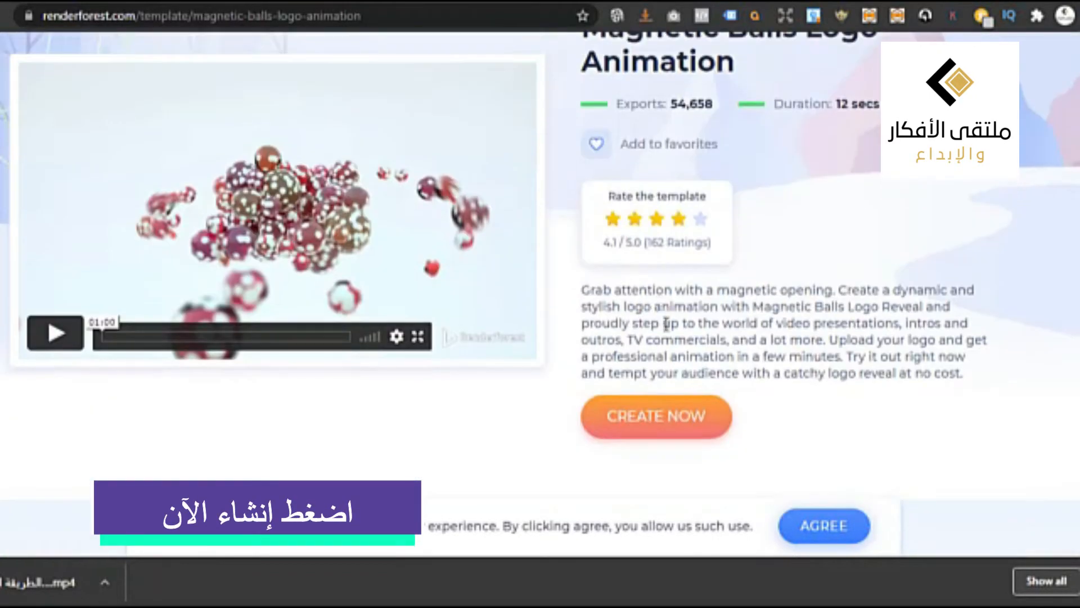
pyautogui.scroll(1, 669, 332)
pyautogui.scroll(-1, 674, 370)
pyautogui.click(662, 433)
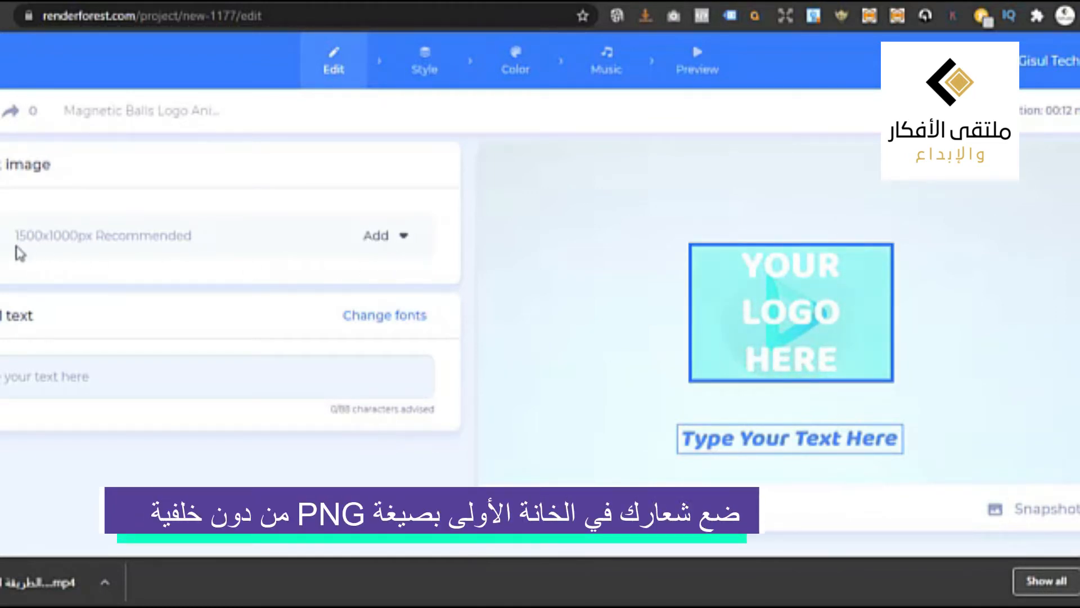
# Upload IMG-7280 as the logo image, scale it down to fit inside the crop frame and apply it.
pyautogui.click(378, 238)
pyautogui.click(346, 290)
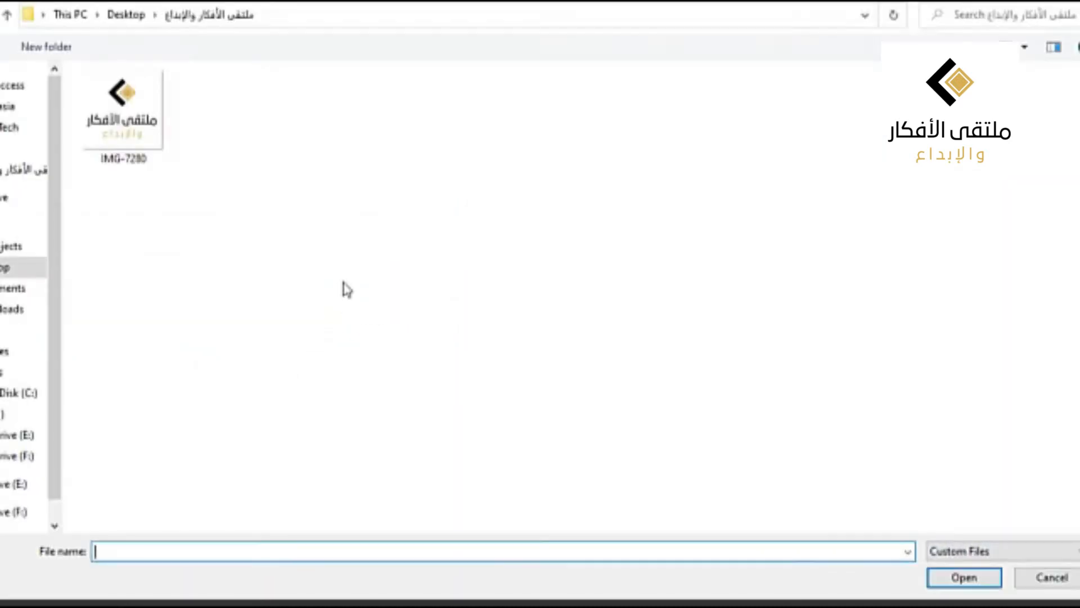
pyautogui.doubleClick(137, 134)
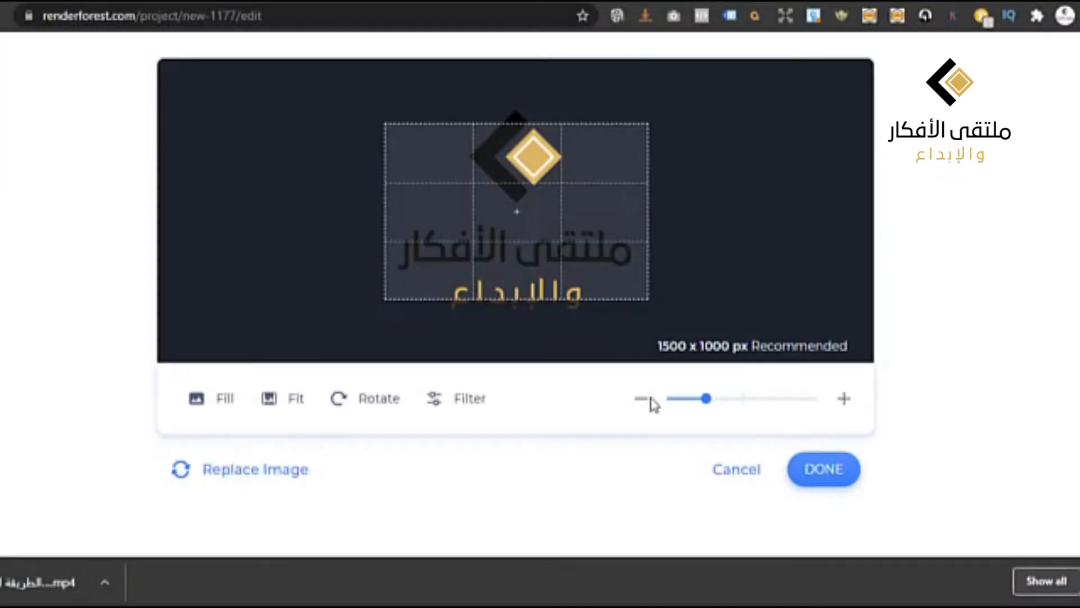
pyautogui.click(643, 400)
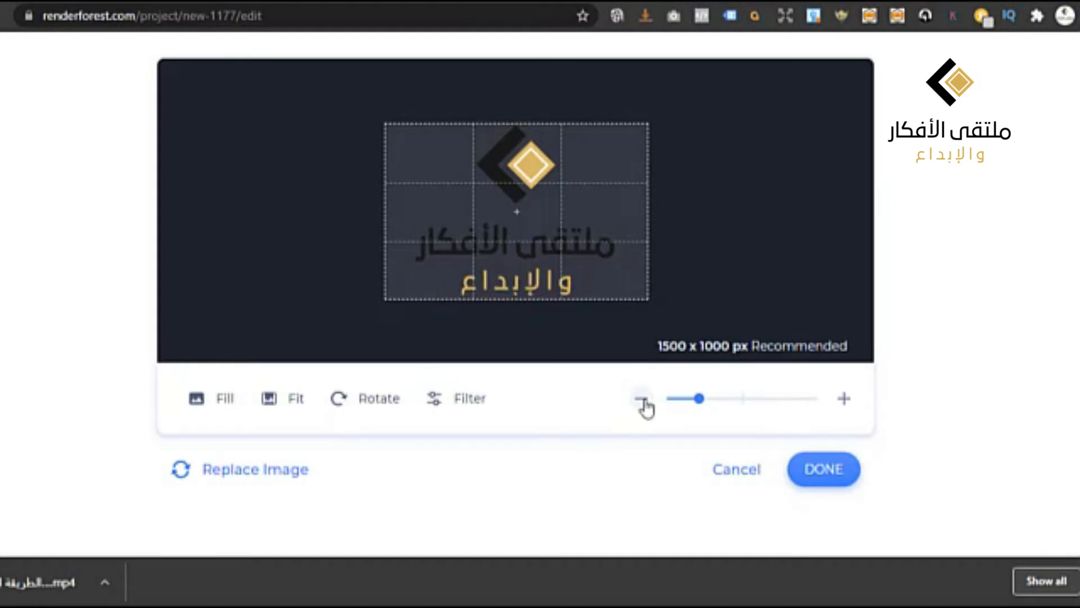
pyautogui.click(643, 399)
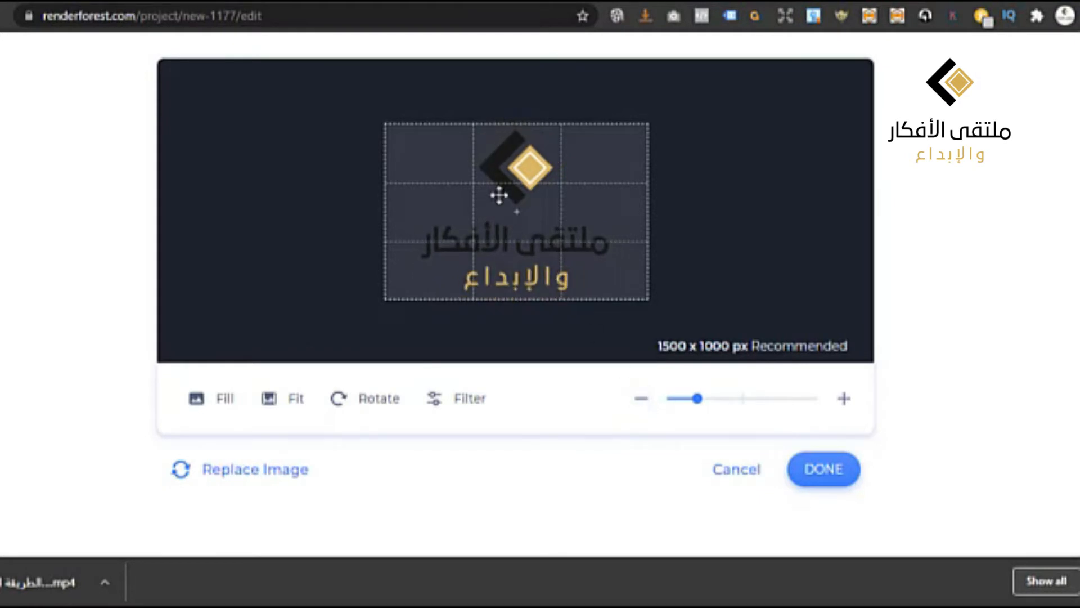
pyautogui.click(812, 469)
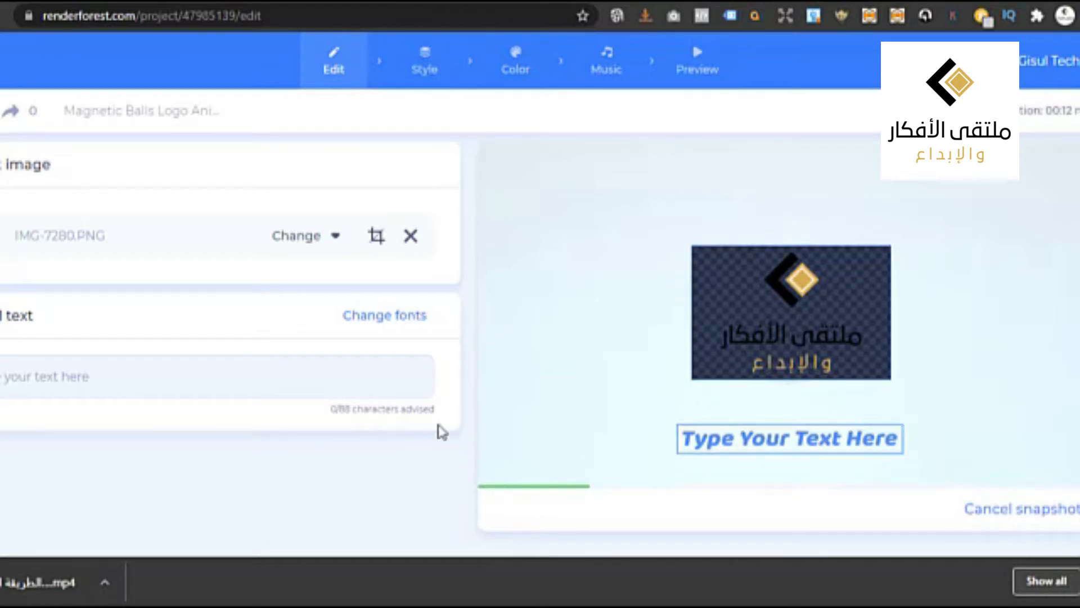
# Set the animation's text to "قناة ملتقى الأفكار والإبداع على اليوتيوب".
pyautogui.click(388, 375)
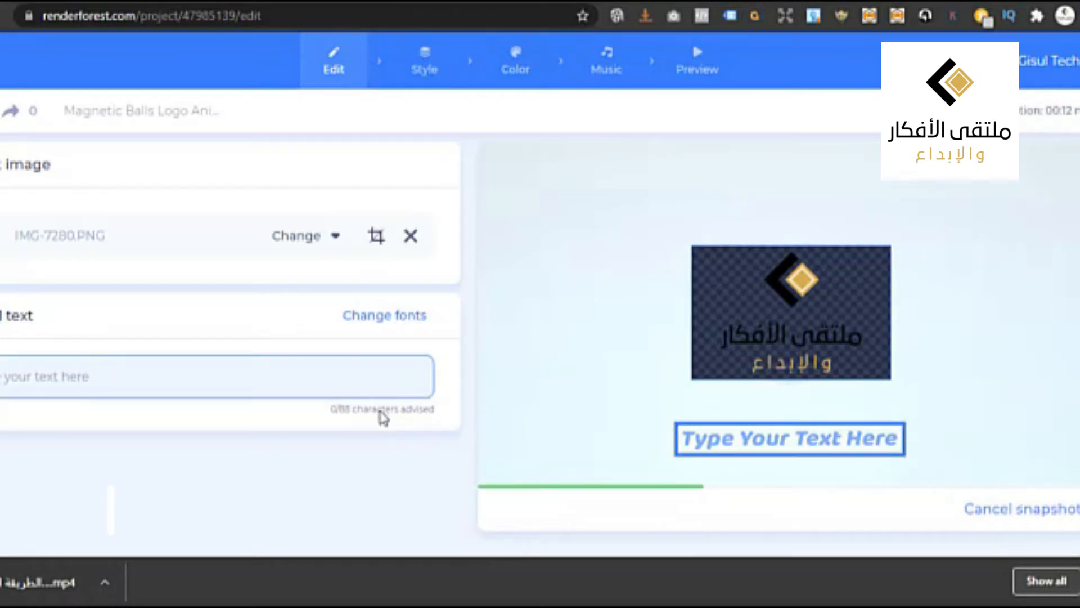
pyautogui.write('ملتقى')
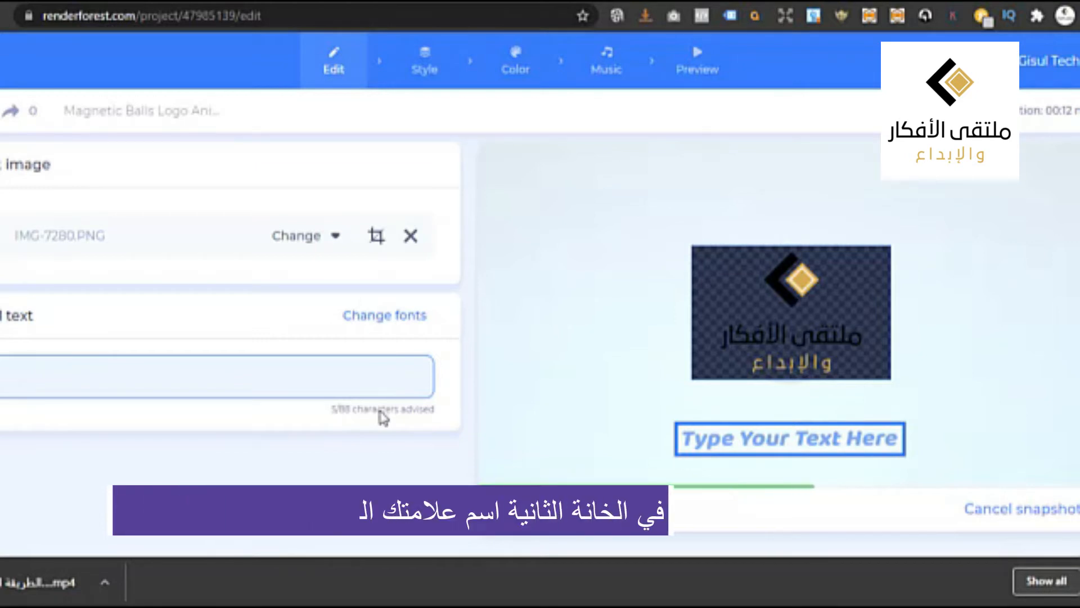
pyautogui.write(' الأفكار وا')
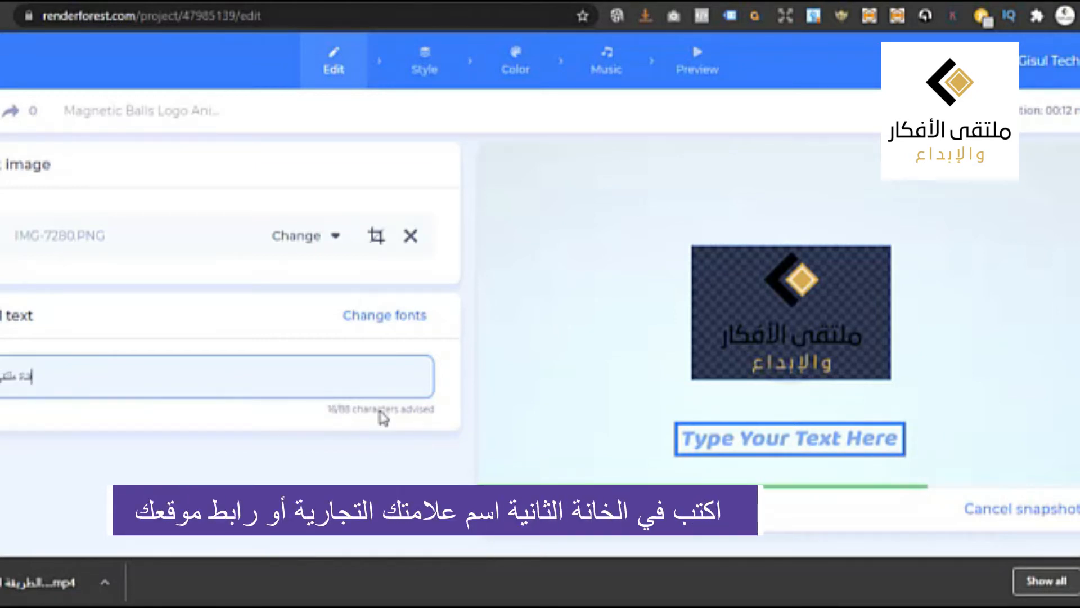
pyautogui.write('لإبداع')
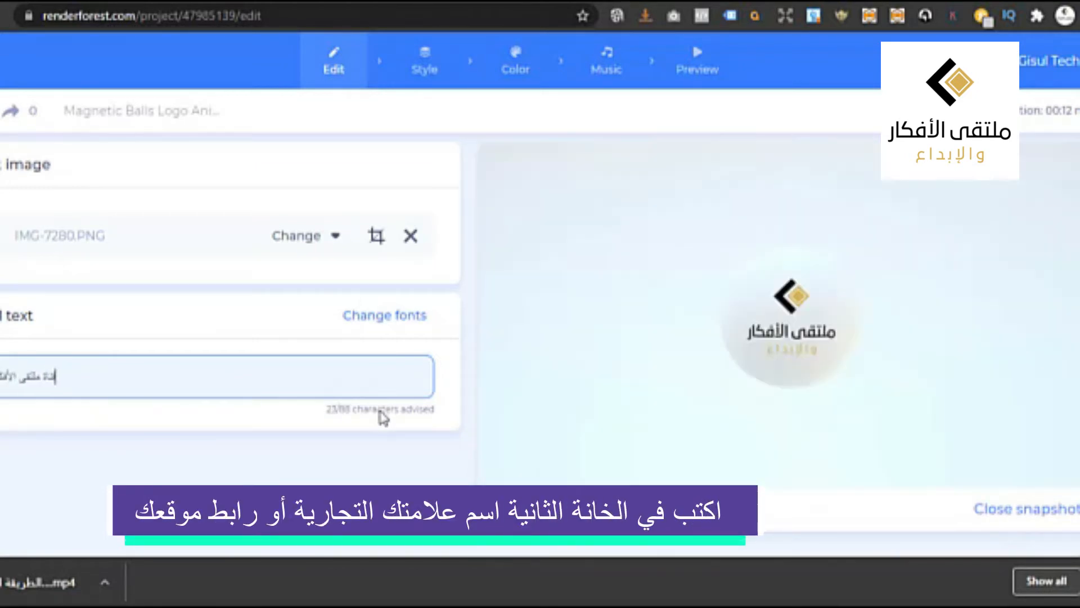
pyautogui.write('على اليوتيوب')
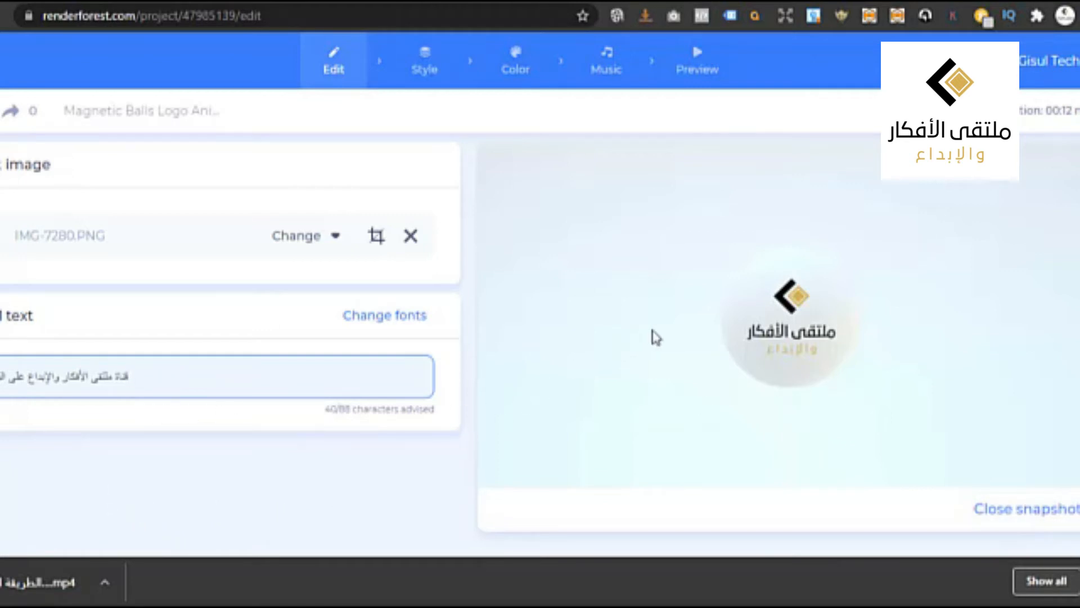
pyautogui.click(667, 346)
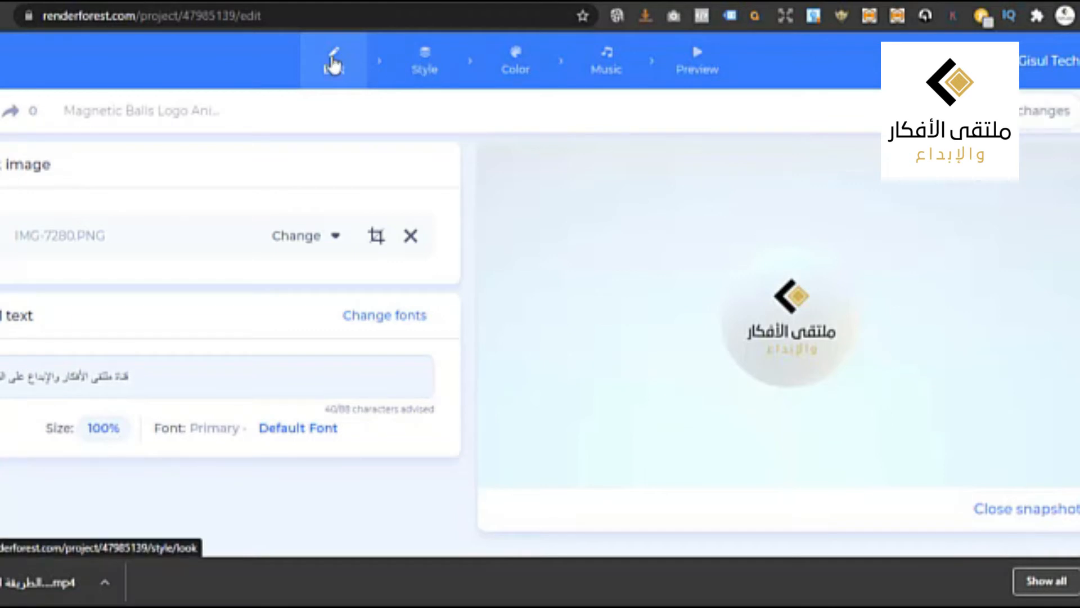
# Choose the second look, with the green, orange and purple balls, as the animation's style.
pyautogui.click(433, 67)
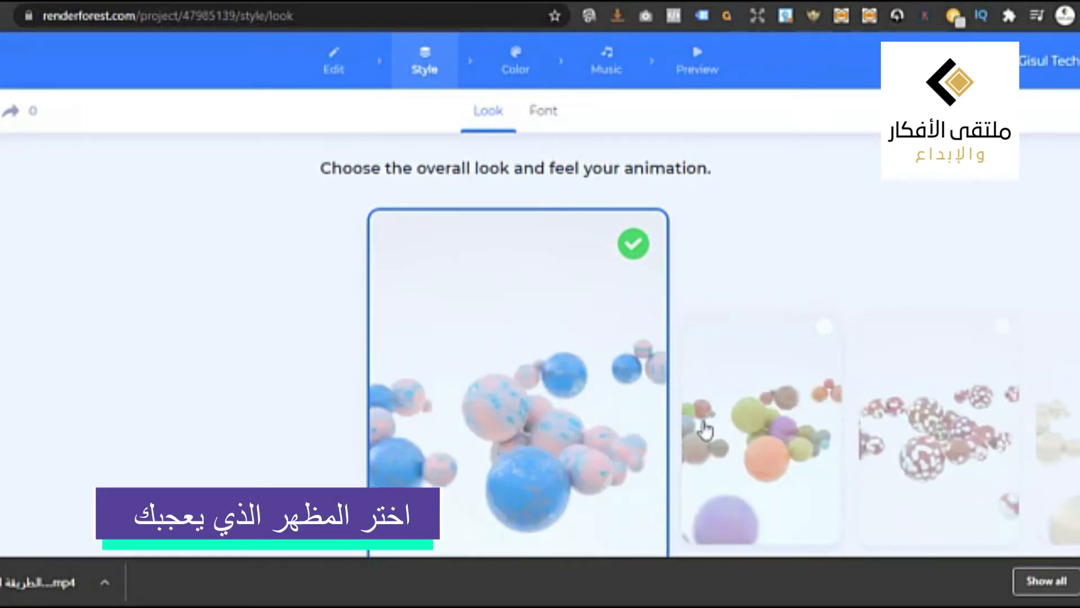
pyautogui.click(752, 441)
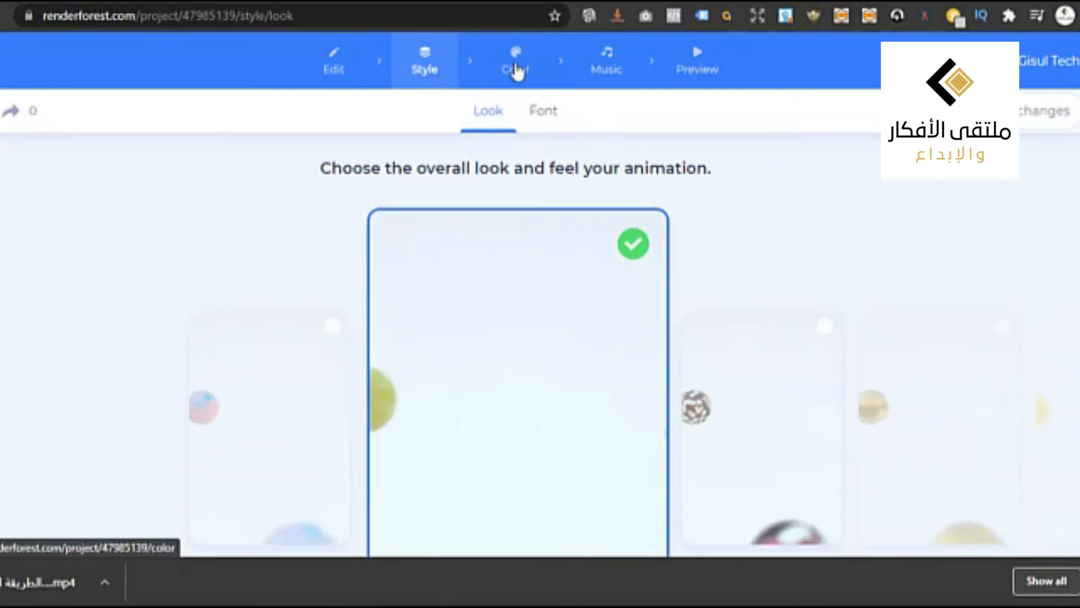
# Look over the custom text colour option, then open the project's music library and dismiss the error message.
pyautogui.click(517, 72)
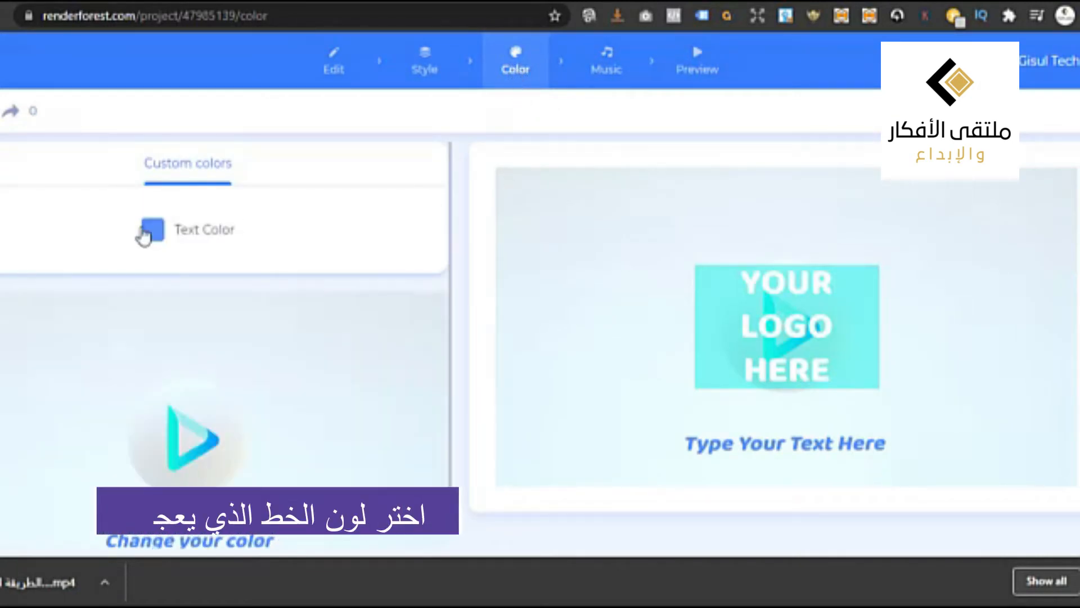
pyautogui.moveTo(617, 434)
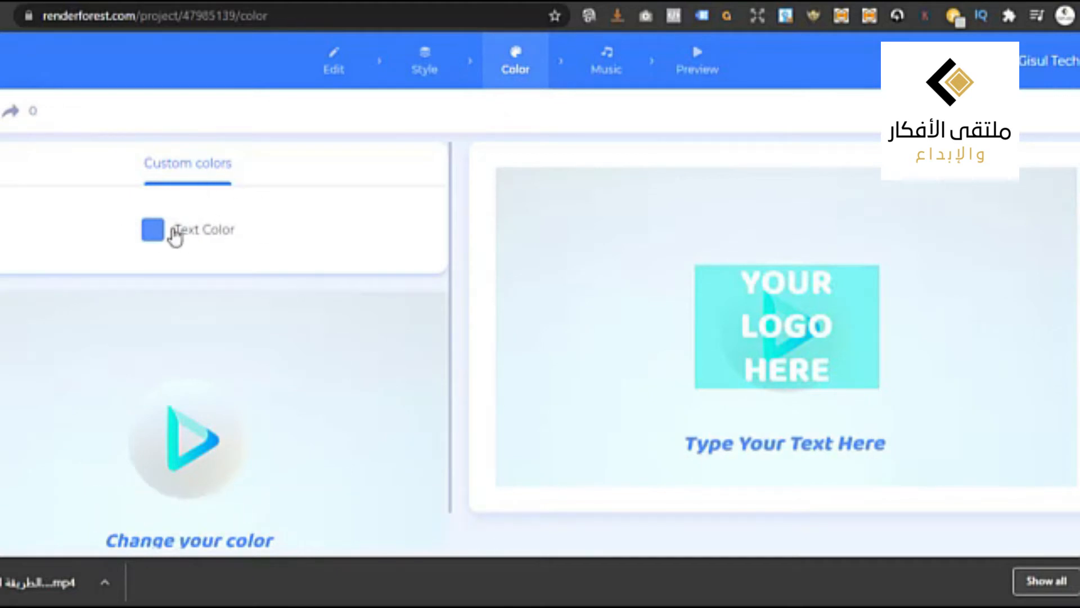
pyautogui.click(606, 67)
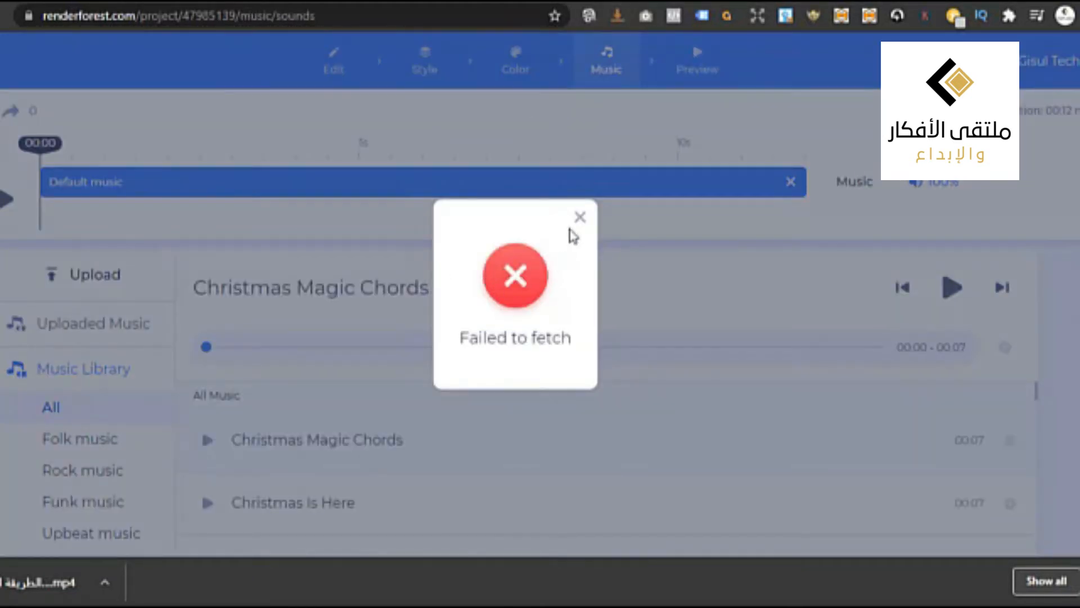
pyautogui.click(589, 219)
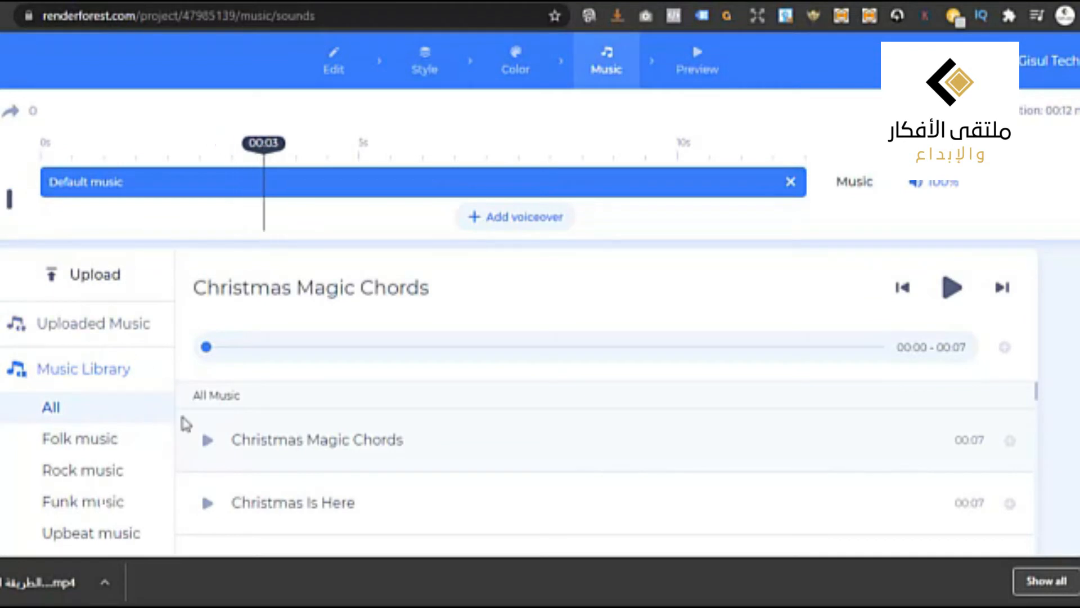
# Listen to the library tracks Christmas Magic Chords, Christmas Is Here, Logo That Inspires, Casino Player Logo and Casino Winner's Night.
pyautogui.click(209, 444)
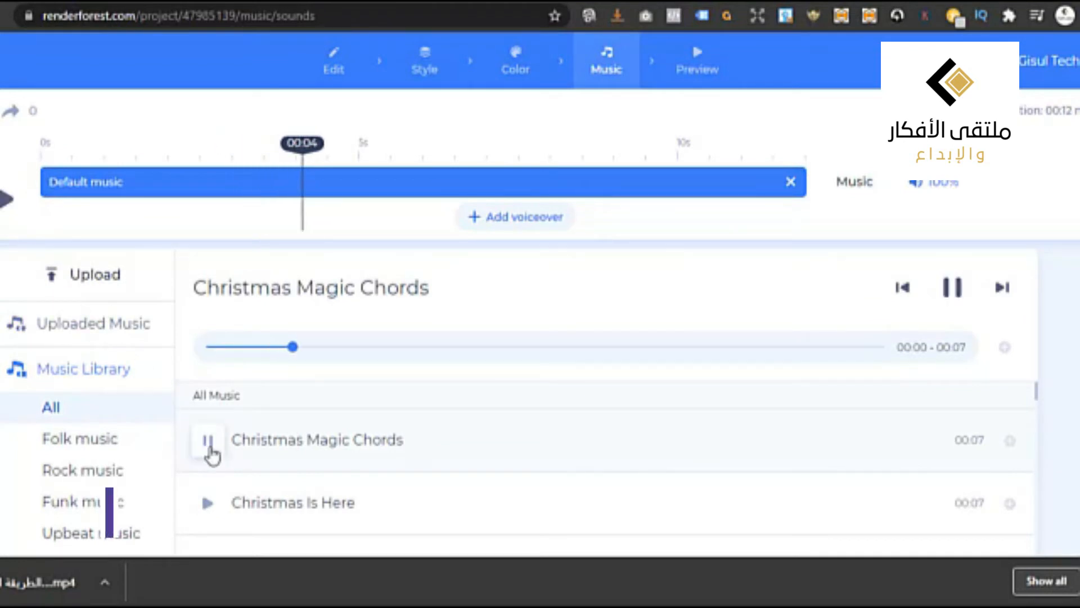
pyautogui.click(209, 502)
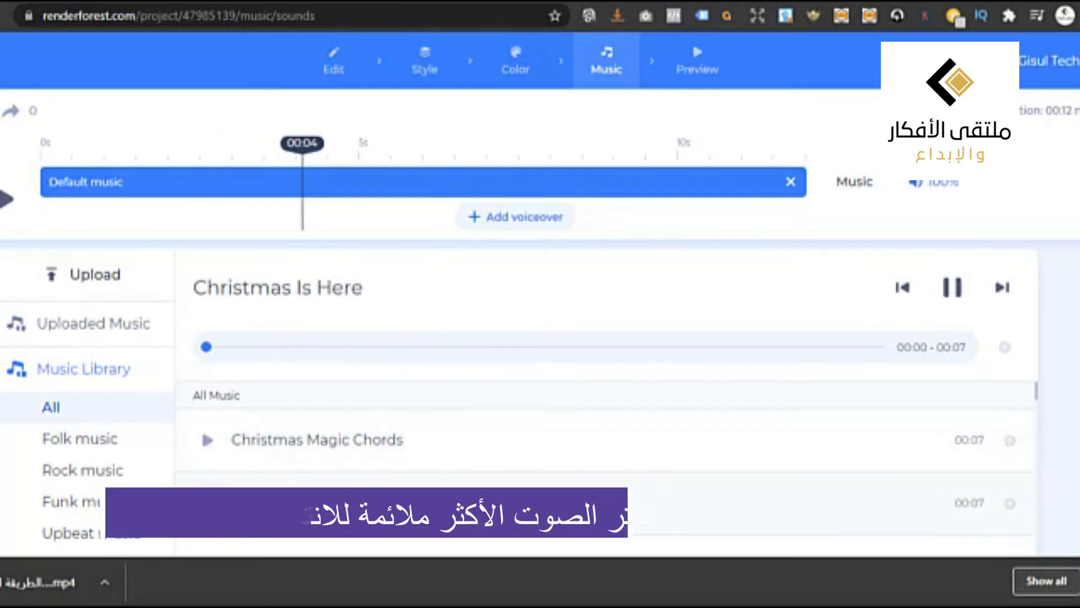
pyautogui.scroll(-3, 248, 442)
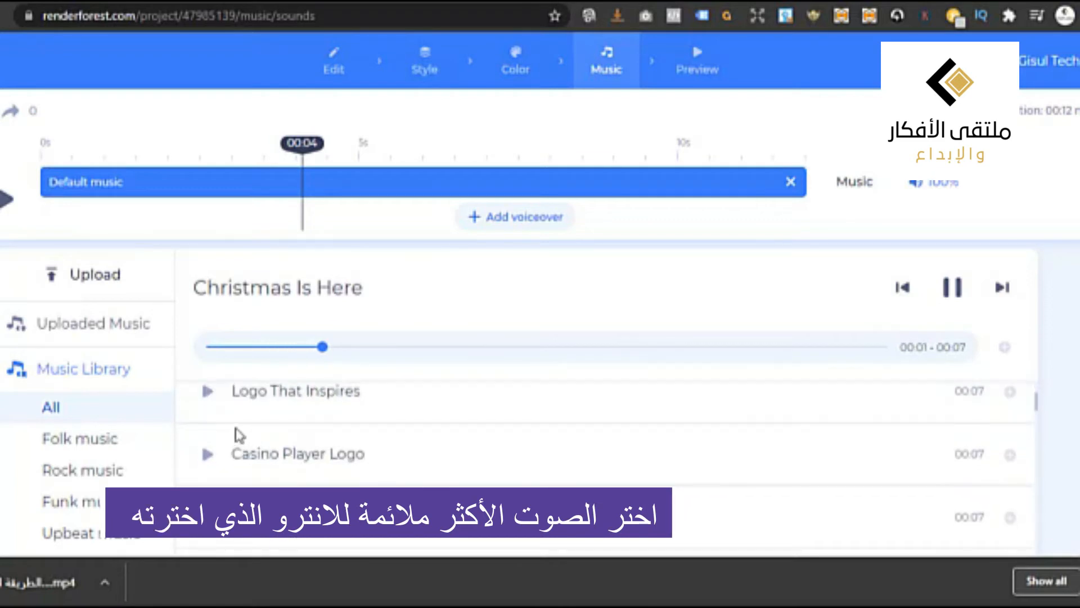
pyautogui.click(206, 391)
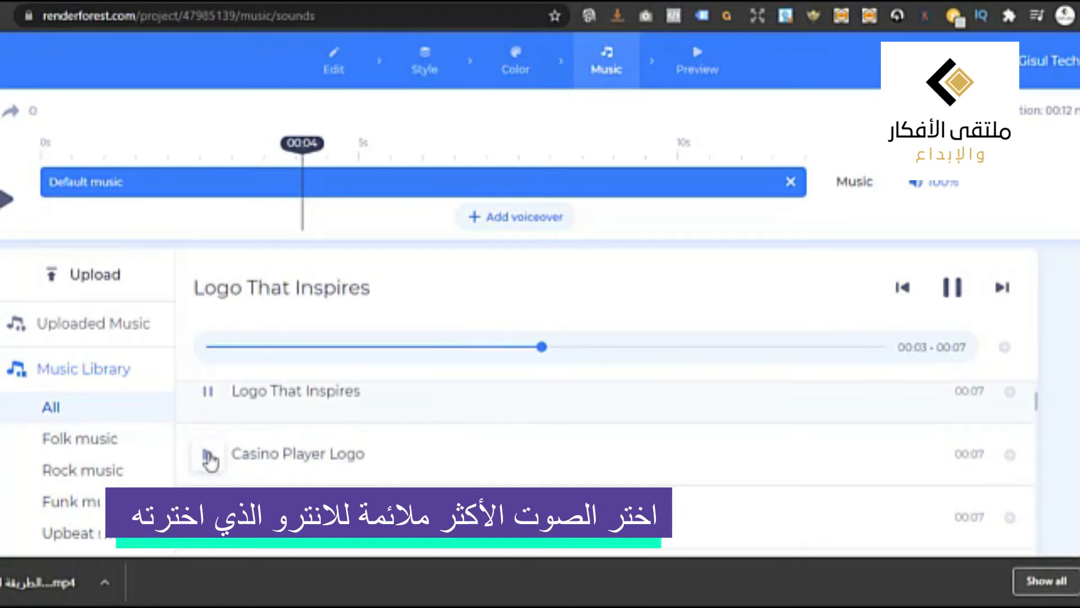
pyautogui.click(208, 455)
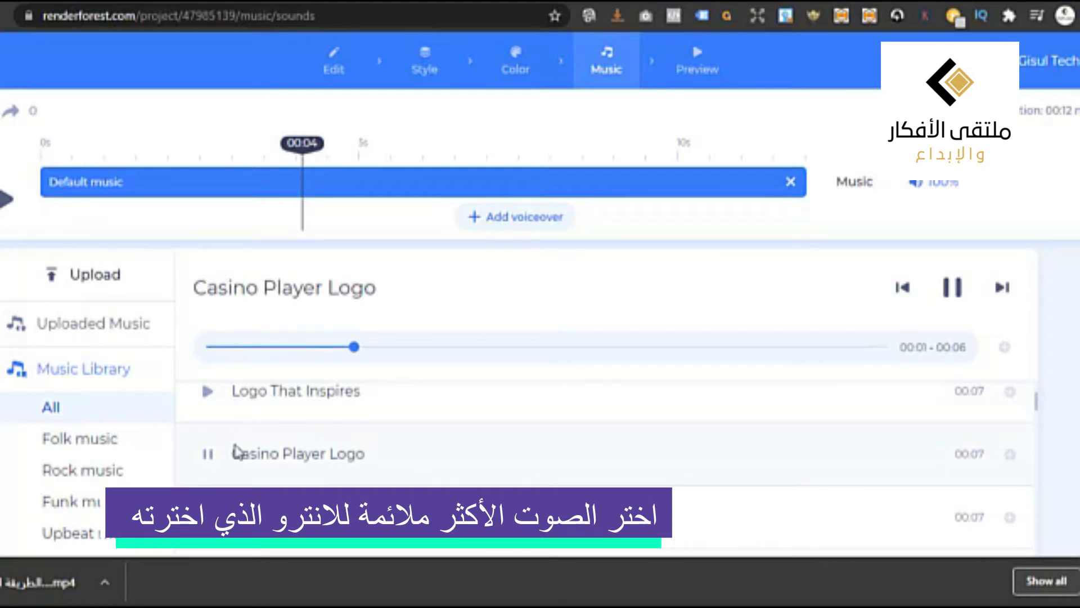
pyautogui.click(208, 517)
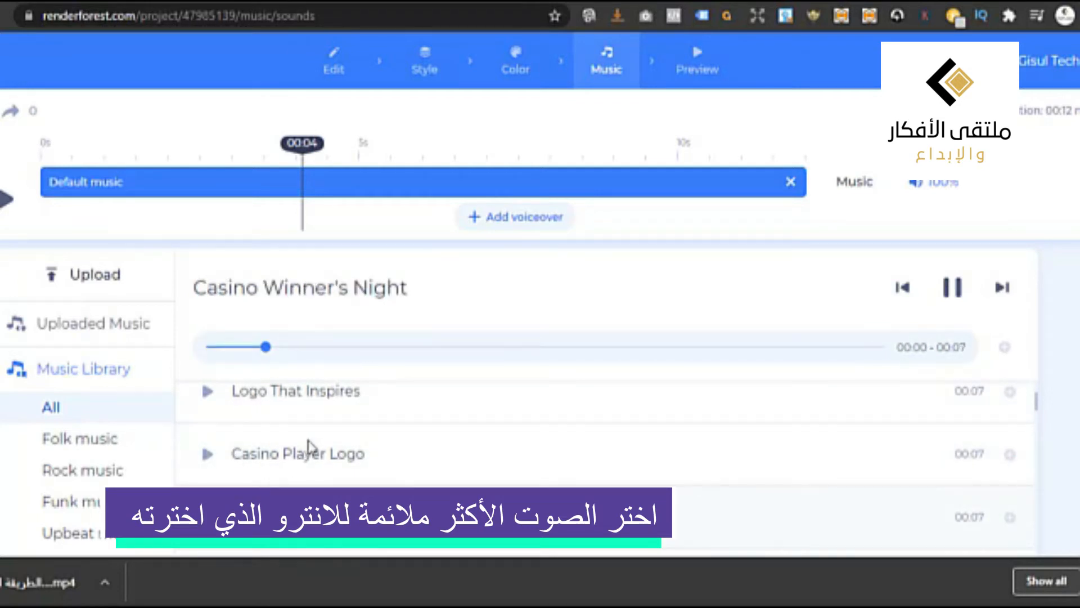
# Listen again to Christmas Is Here and Logo That Inspires, and compare them with the default music on the timeline.
pyautogui.scroll(3, 312, 448)
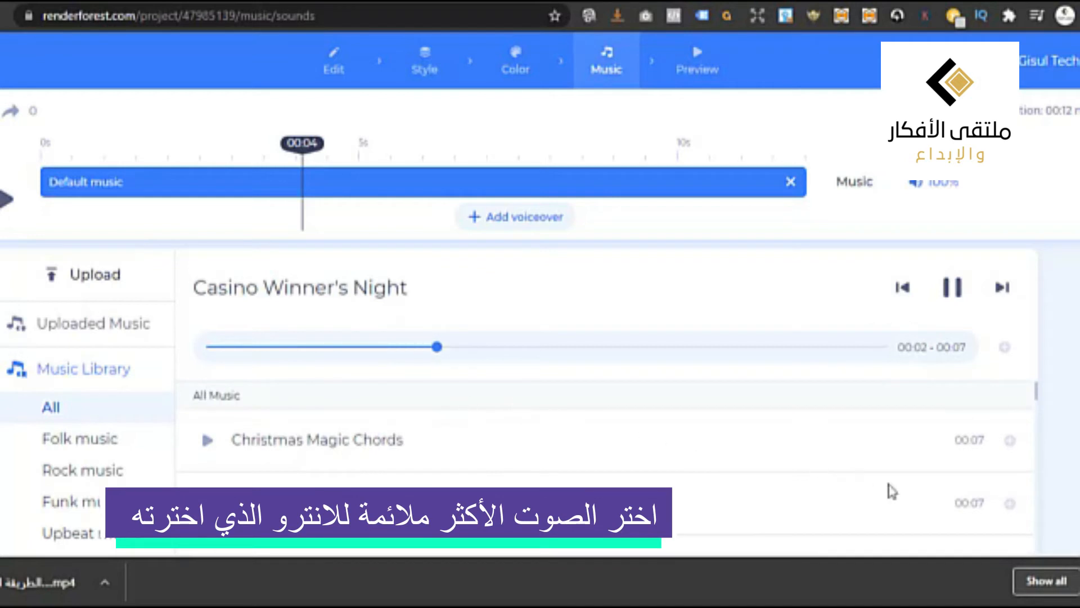
pyautogui.scroll(-2, 369, 417)
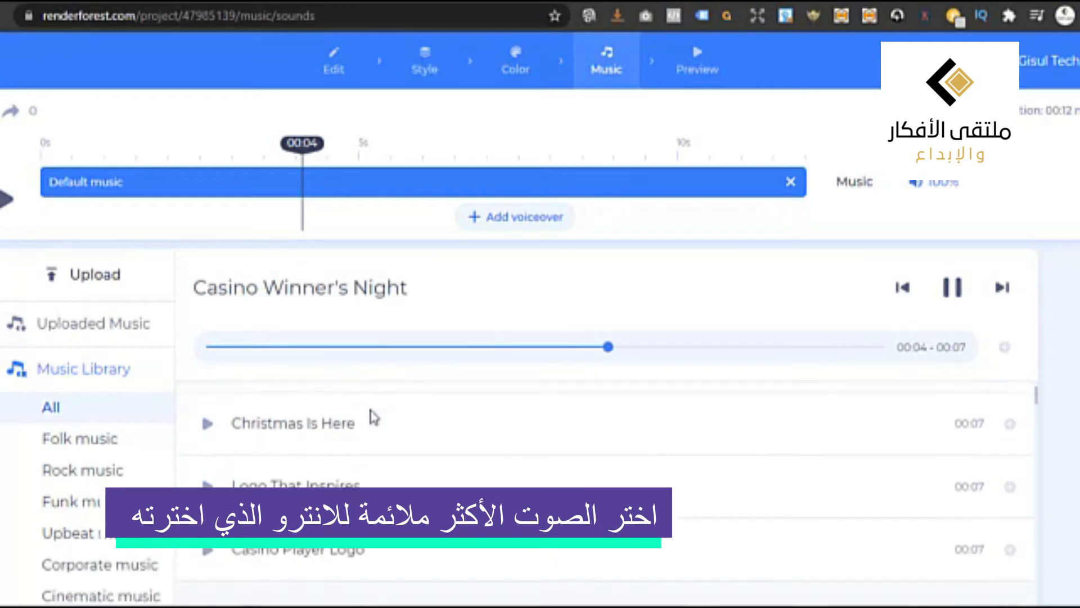
pyautogui.click(206, 414)
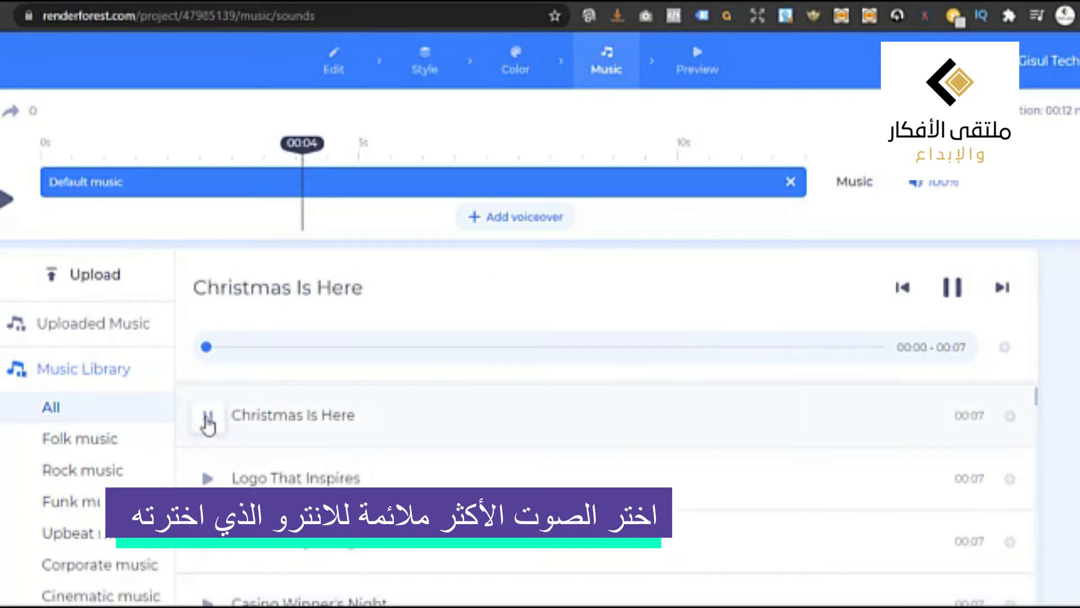
pyautogui.click(208, 477)
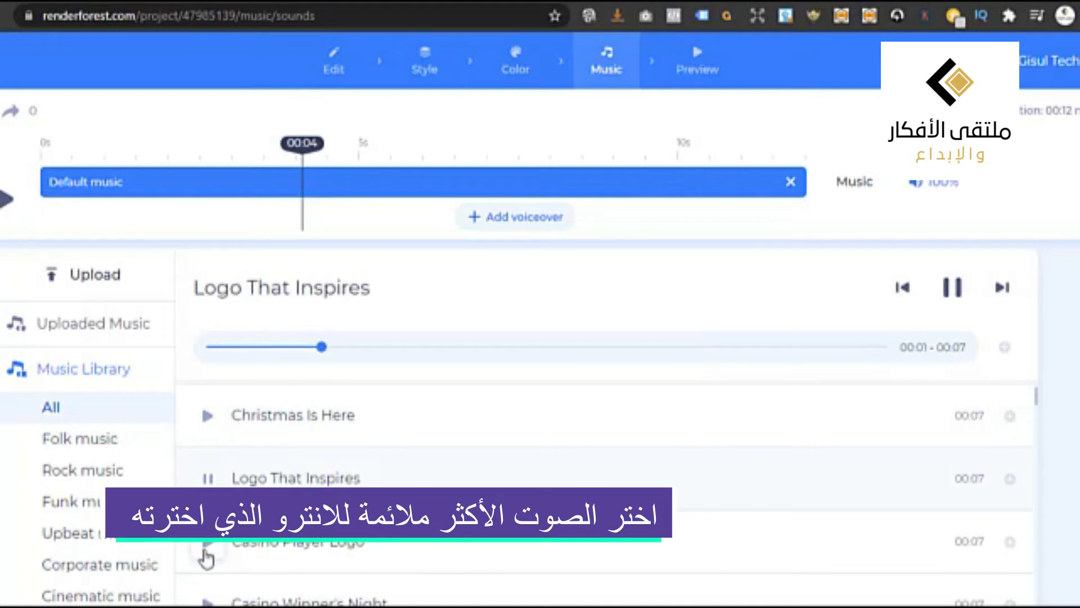
pyautogui.scroll(2, 219, 398)
pyautogui.click(8, 198)
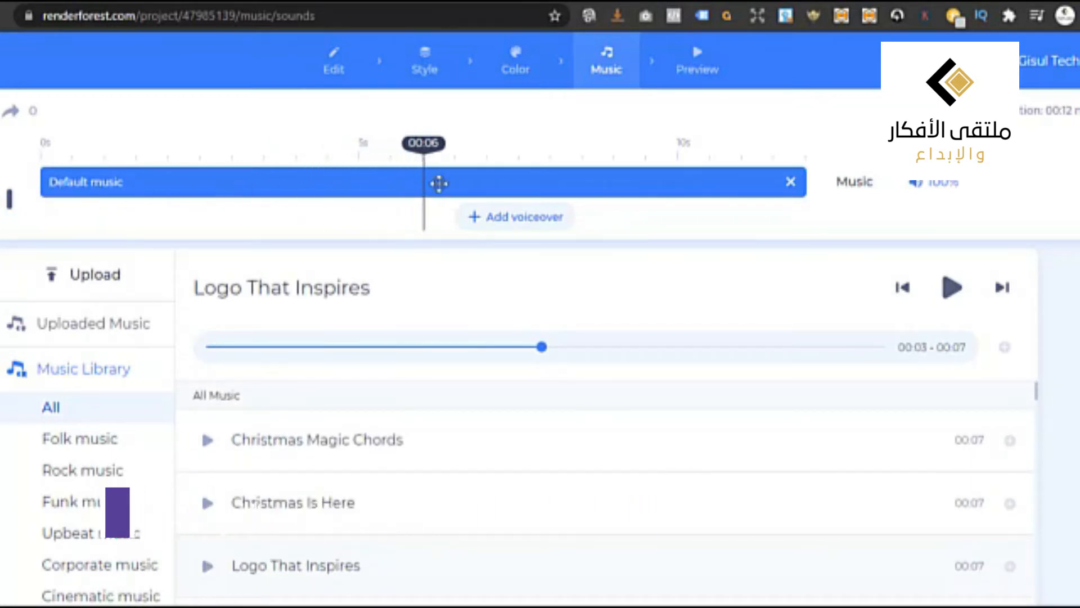
# Render the free low-quality preview of the project and play the resulting video in full screen.
pyautogui.click(708, 71)
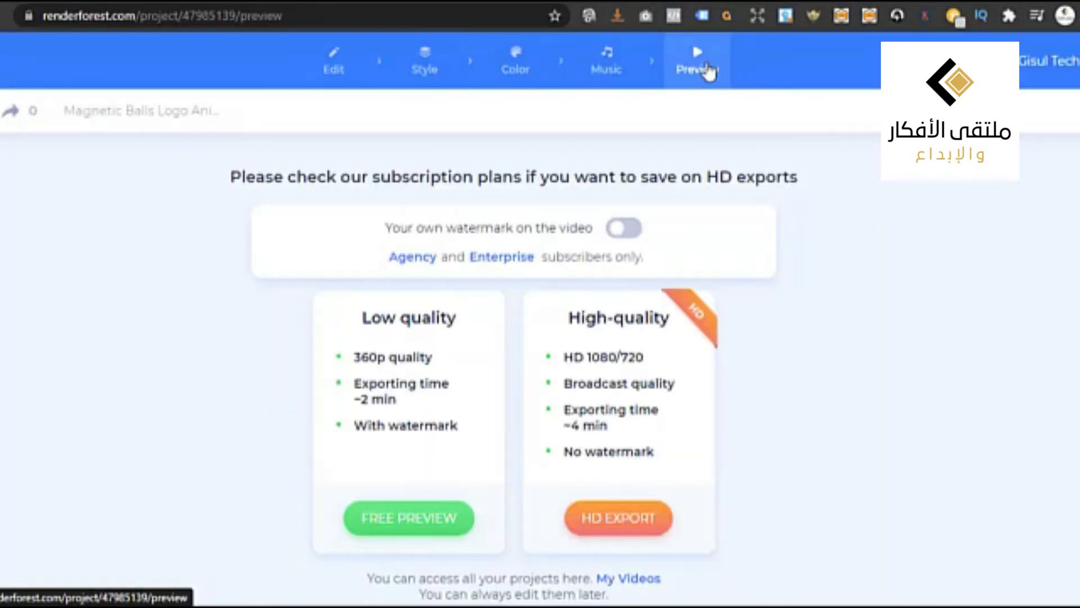
pyautogui.click(406, 528)
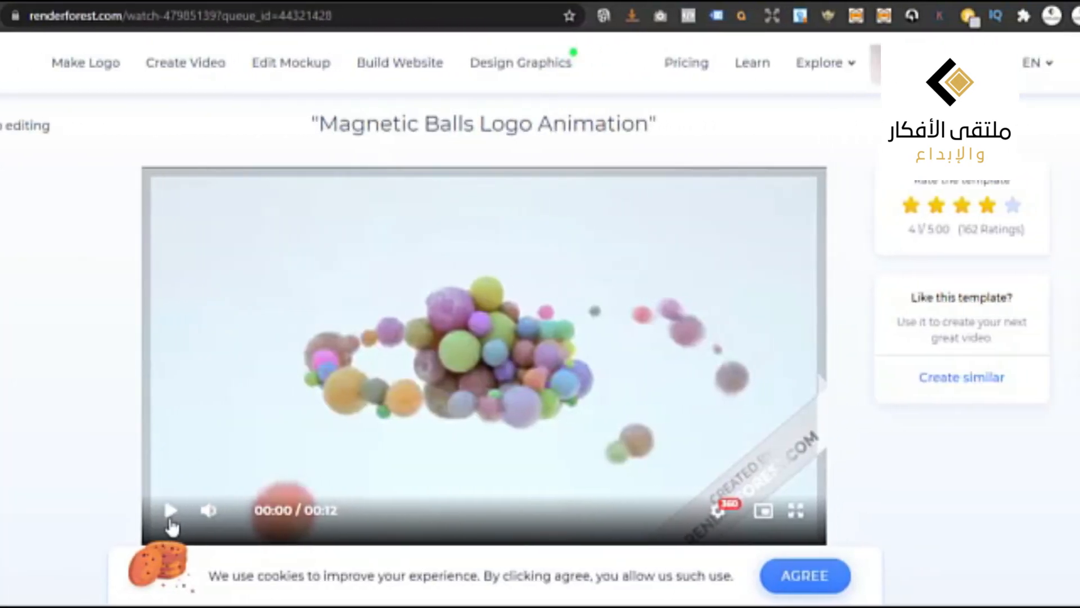
pyautogui.click(170, 523)
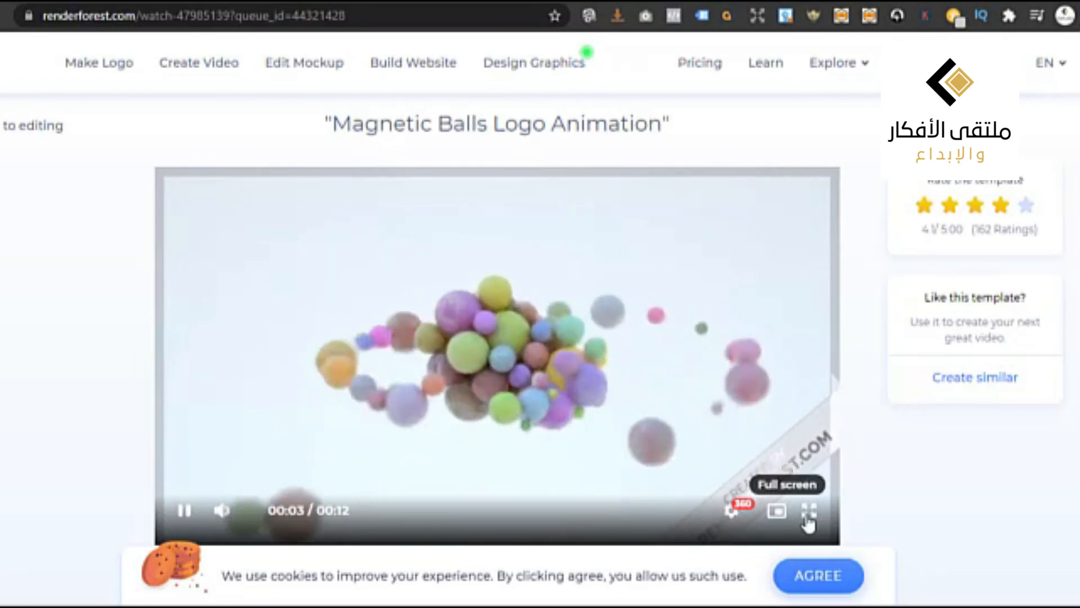
pyautogui.click(809, 510)
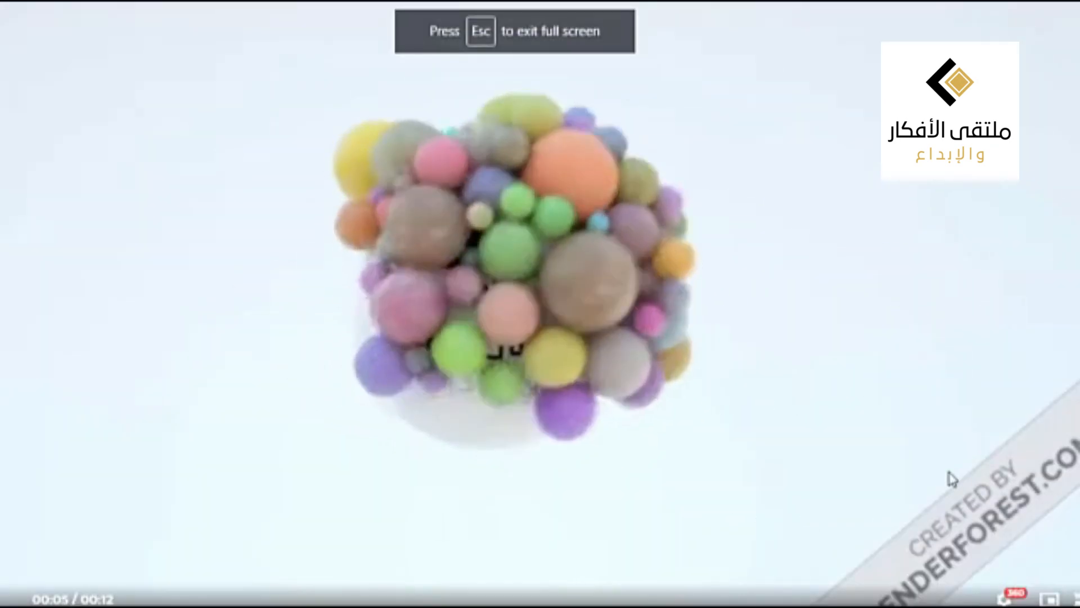